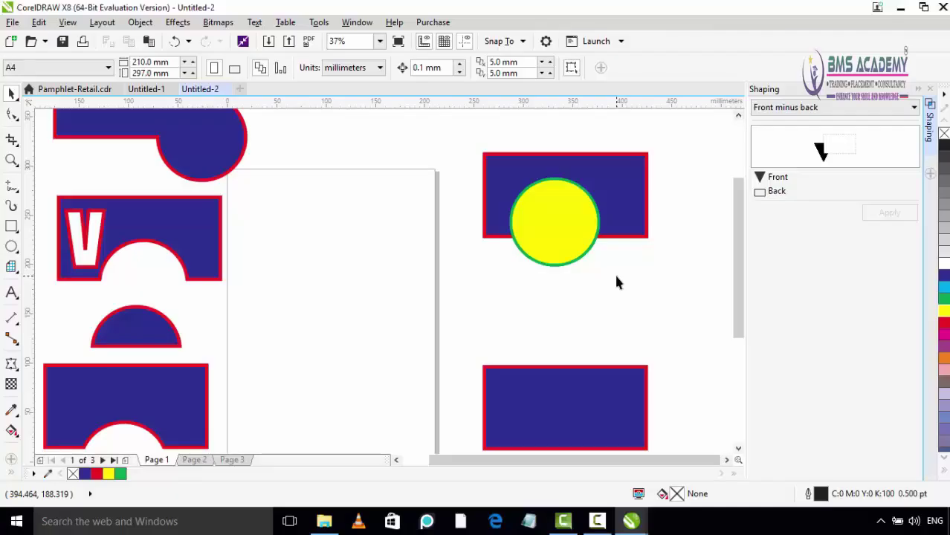
Step: Keep Front minus back as the Shaping operation and copy the blue rectangle and yellow circle onto the page
click(802, 108)
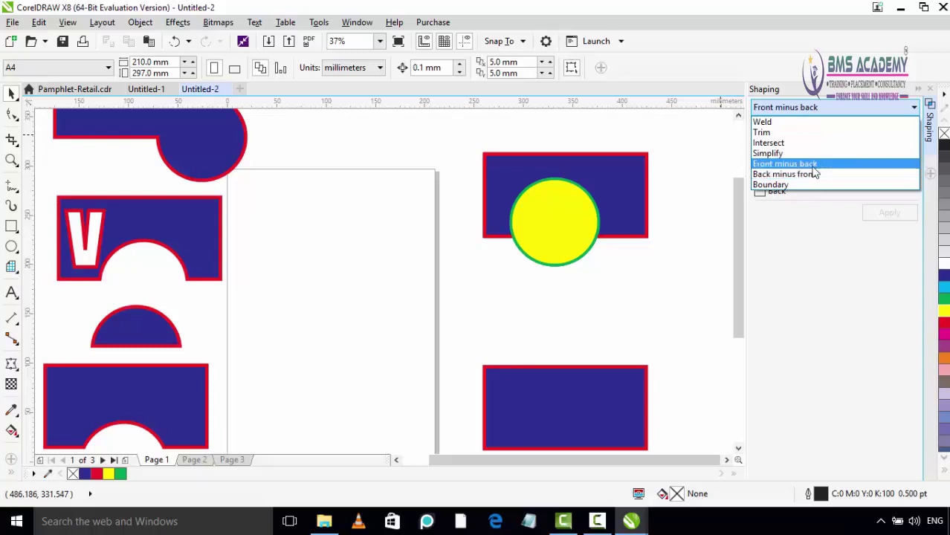
click(809, 112)
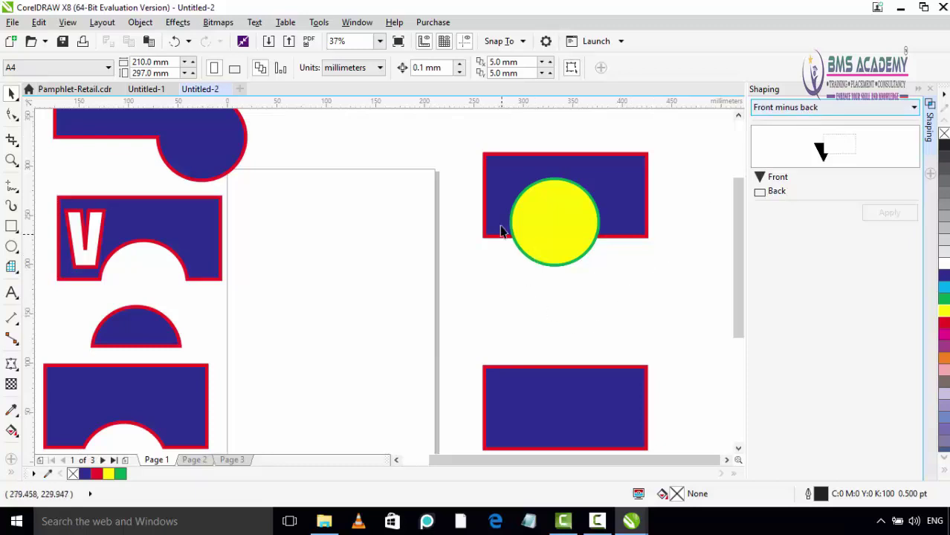
drag(600, 180, 365, 222)
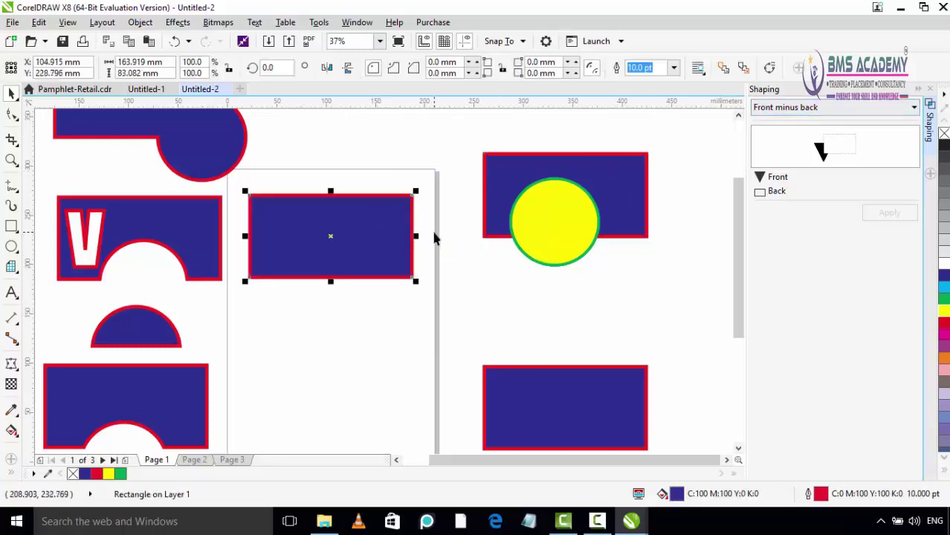
drag(559, 228, 408, 277)
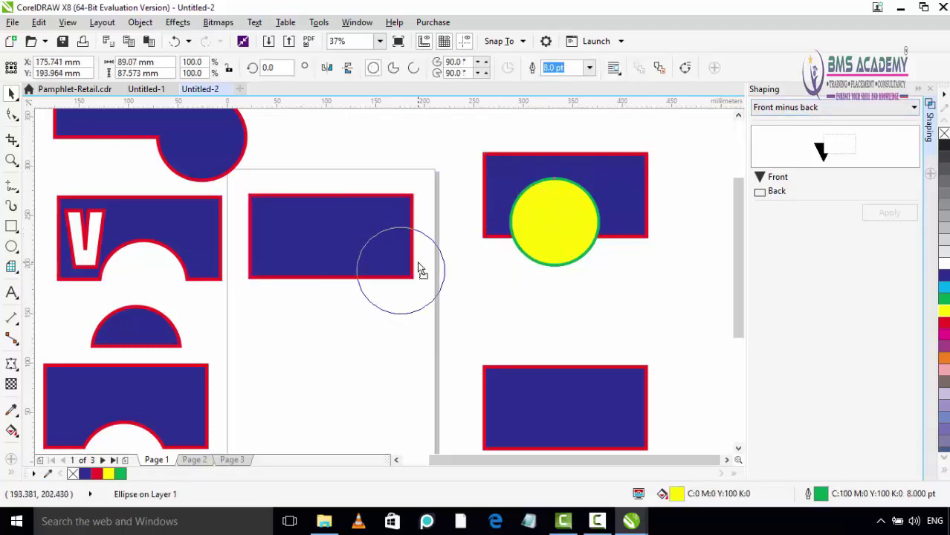
click(507, 301)
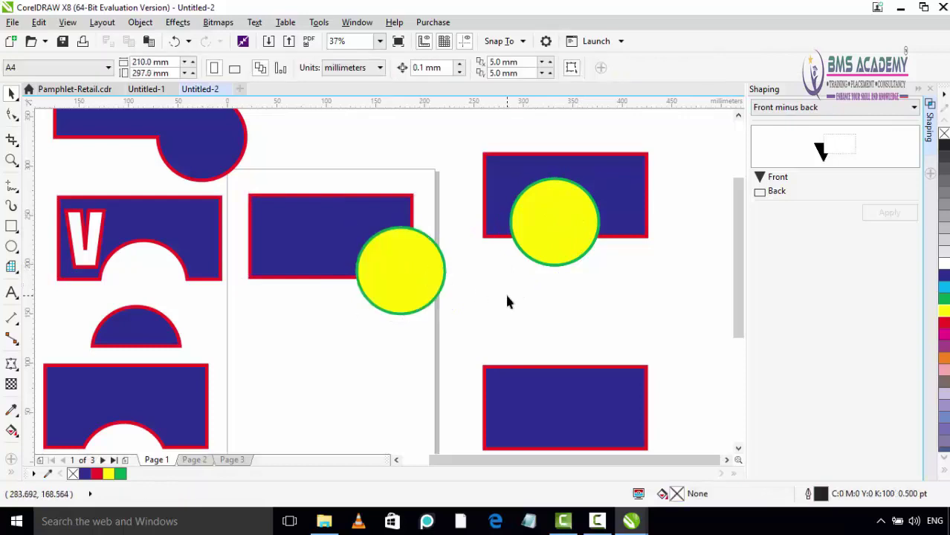
Step: Select the circle, then the rectangle, and apply Front minus back to cut a square quarter from the circle
click(426, 266)
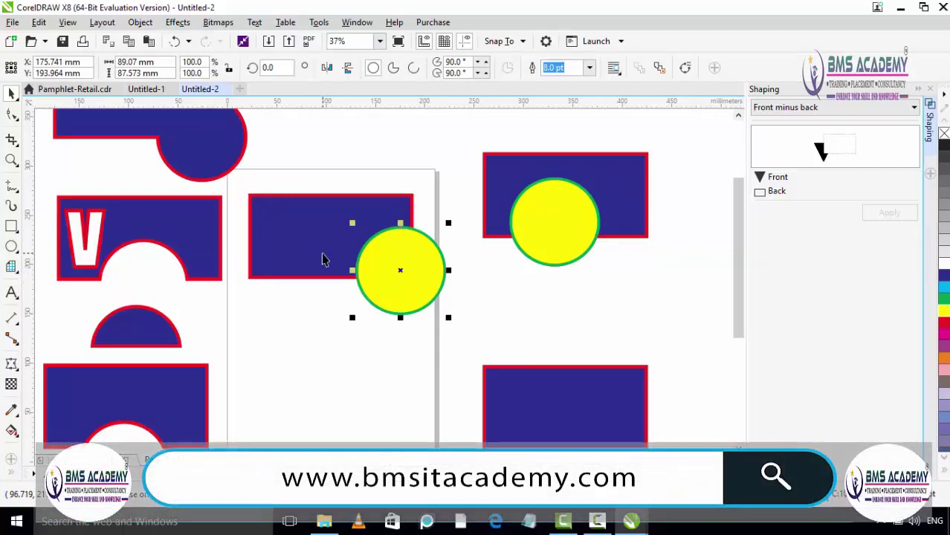
shift+click(323, 258)
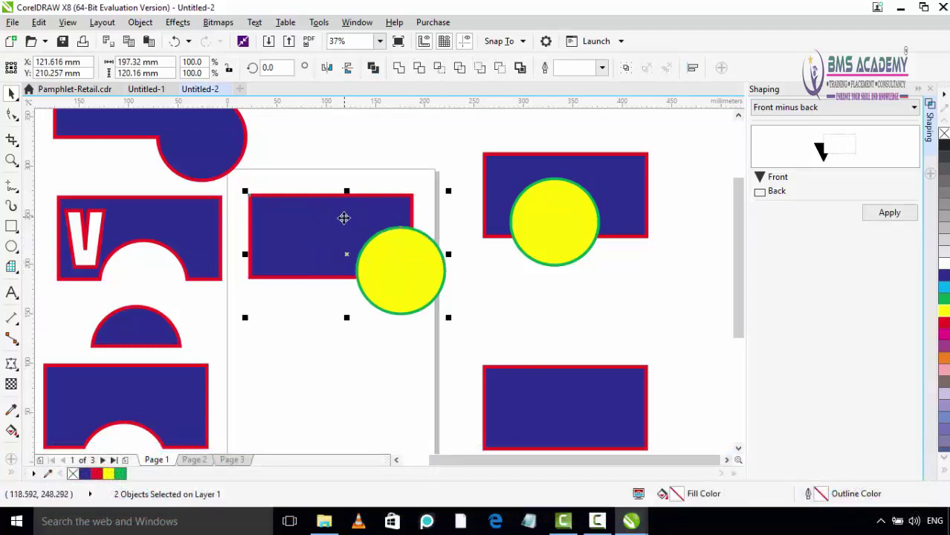
click(889, 213)
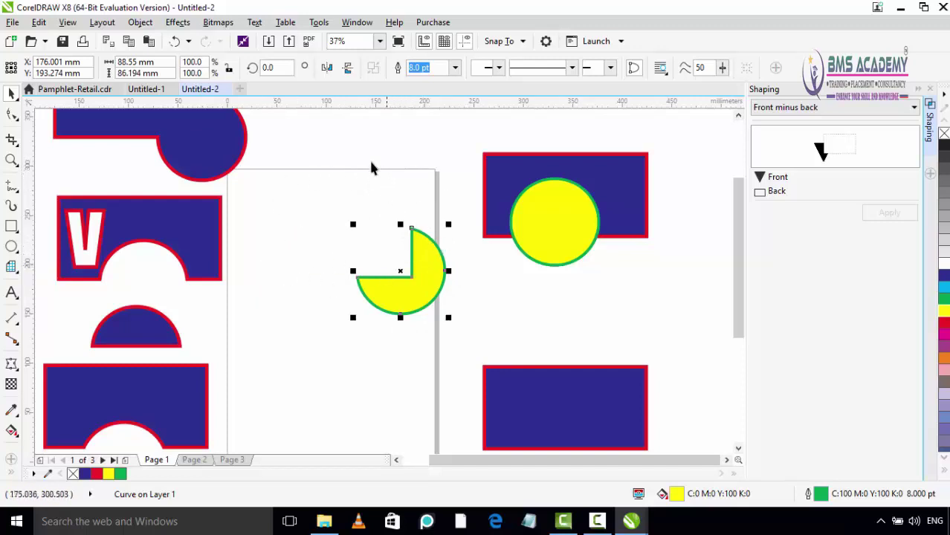
click(509, 307)
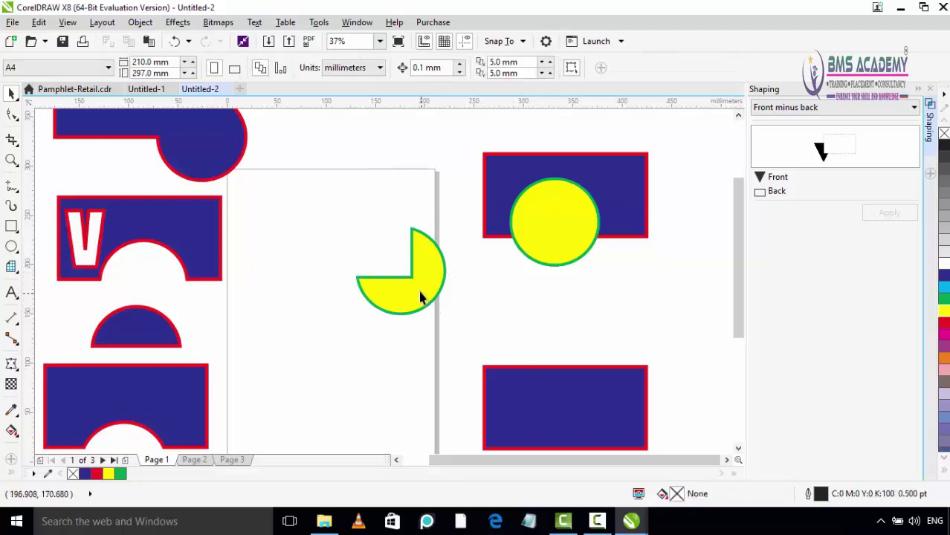
Step: Zoom out and move the cut yellow pie below the other shapes
scroll(420, 298, down, 2)
scroll(425, 295, down, 2)
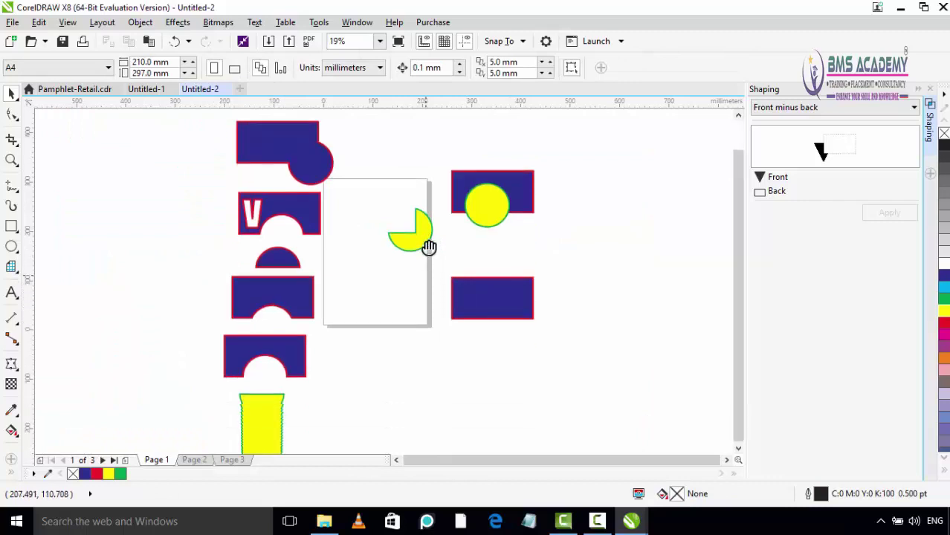
scroll(428, 248, down, 3)
drag(416, 160, 258, 373)
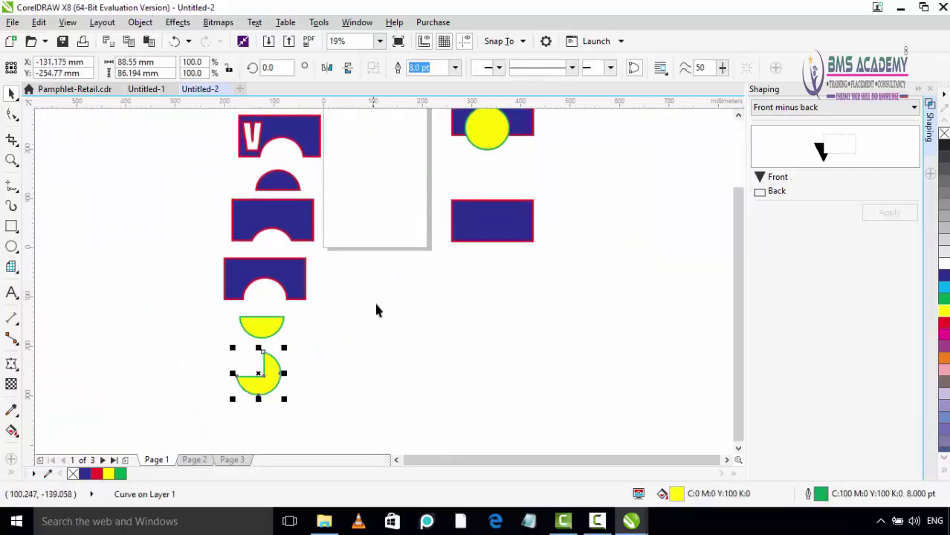
drag(378, 301, 330, 436)
Step: Copy a new blue rectangle and yellow circle onto the page and set Shaping to Back minus front
drag(455, 255, 341, 281)
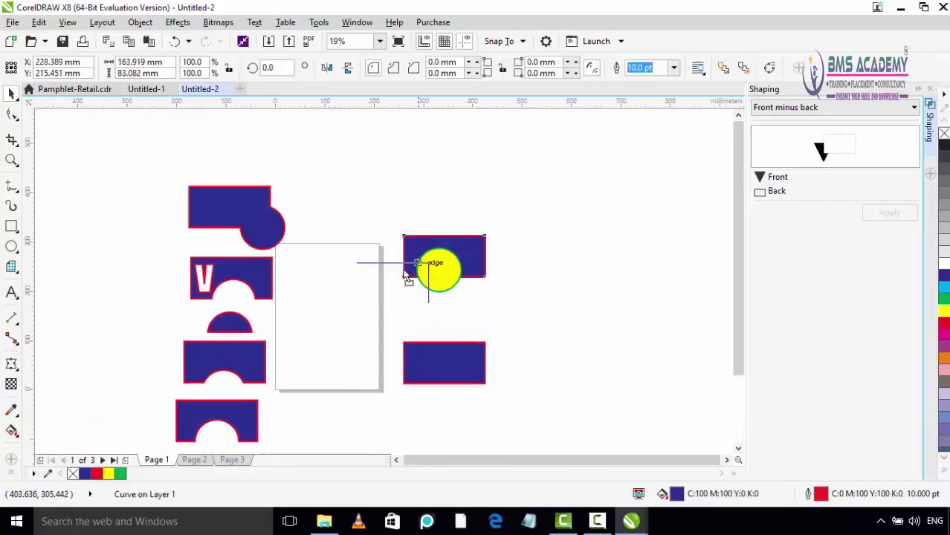
mouse_move(432, 280)
mouse_down()
mouse_move(405, 309)
mouse_move(361, 308)
mouse_up()
click(731, 246)
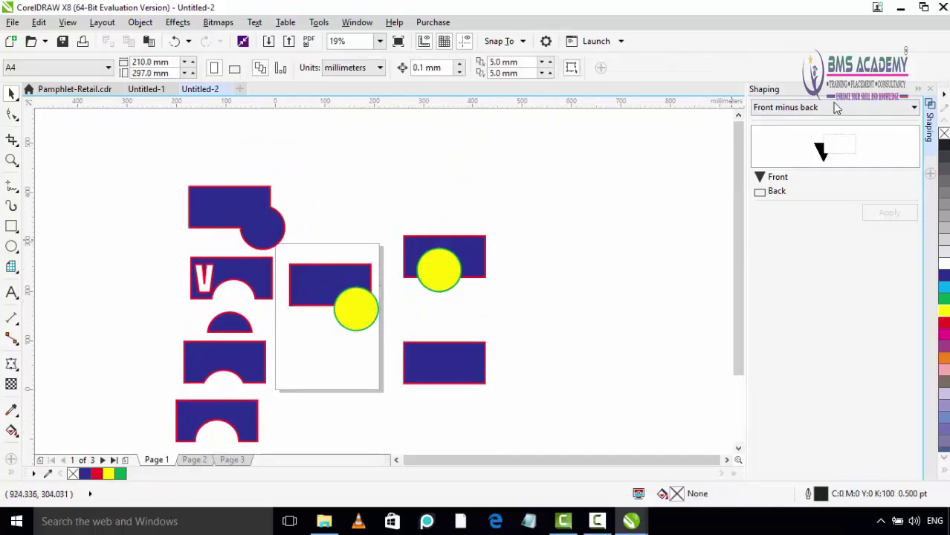
click(829, 108)
click(812, 163)
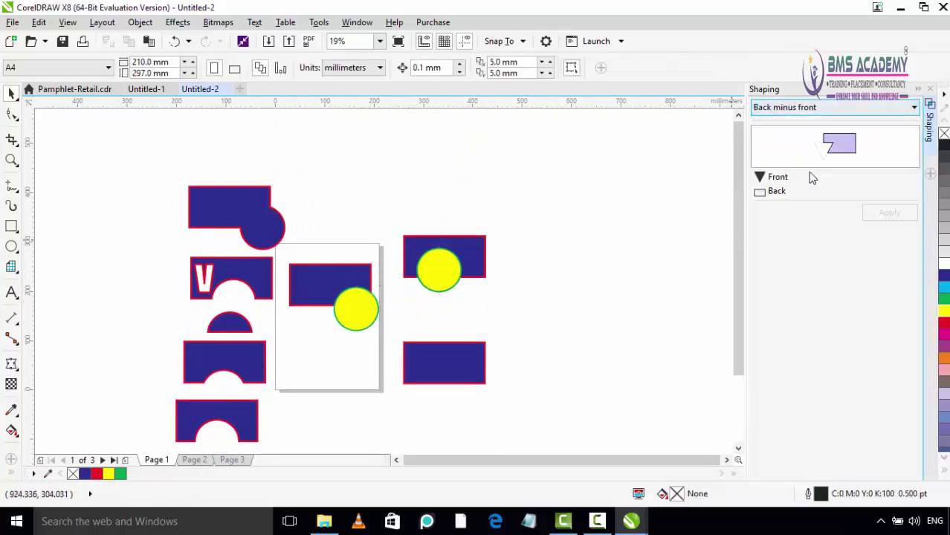
Step: Select the circle, then the rectangle, and apply Back minus front to bite a curve from the rectangle's corner
click(371, 311)
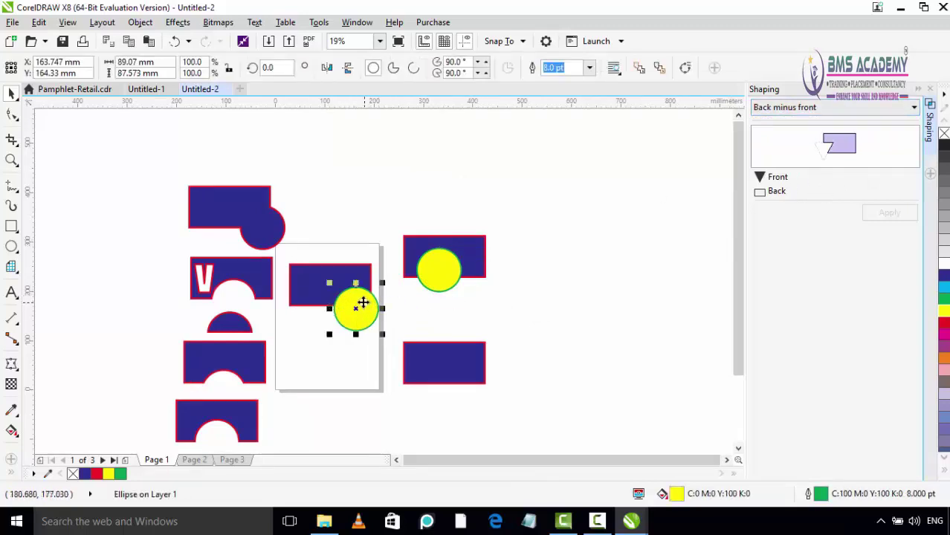
shift+click(319, 278)
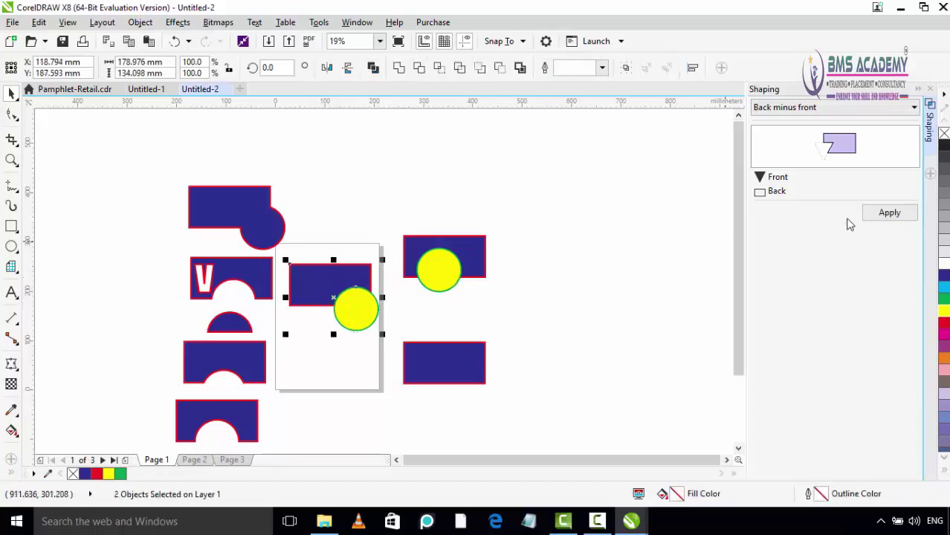
click(869, 213)
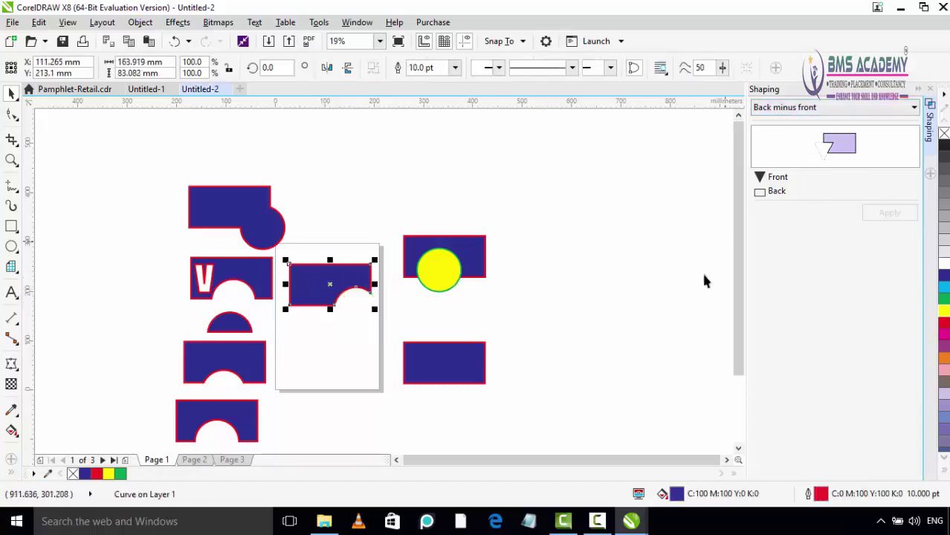
click(562, 322)
drag(324, 343, 340, 265)
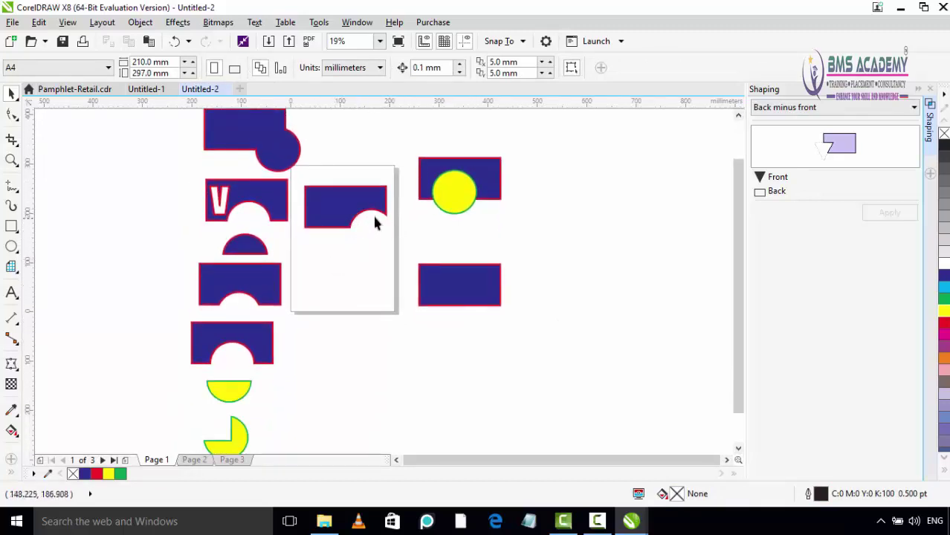
Step: Move the notched rectangle down to the bottom of the finished shapes column
drag(352, 287, 355, 250)
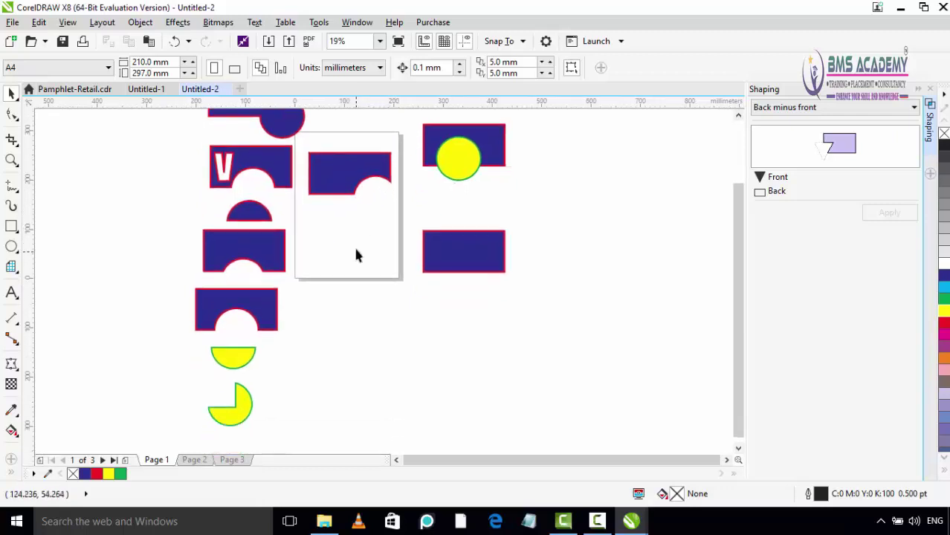
mouse_move(342, 193)
mouse_down()
mouse_move(233, 435)
mouse_move(221, 420)
mouse_up()
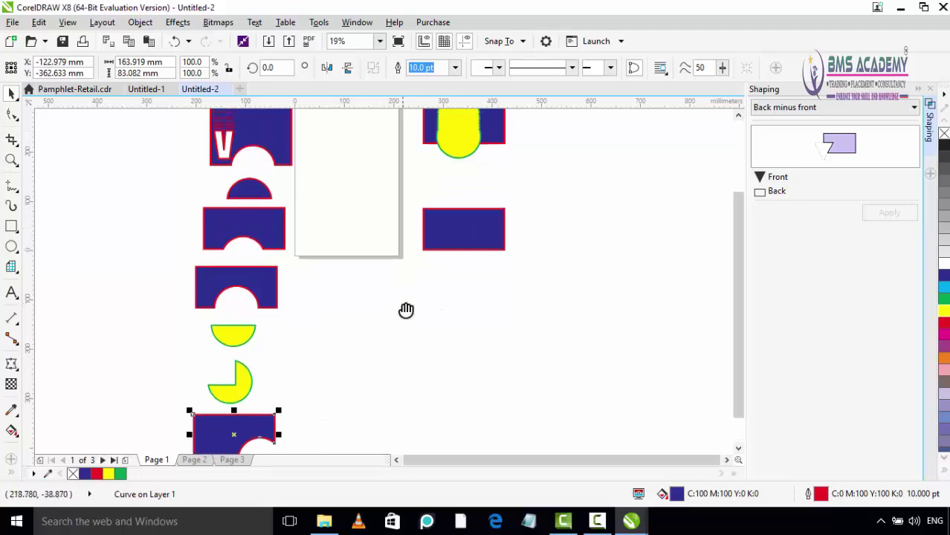
drag(446, 238, 410, 394)
Step: Copy a yellow circle and a blue rectangle above it from the right-hand group onto the page
key(F7)
click(464, 251)
drag(410, 287, 370, 305)
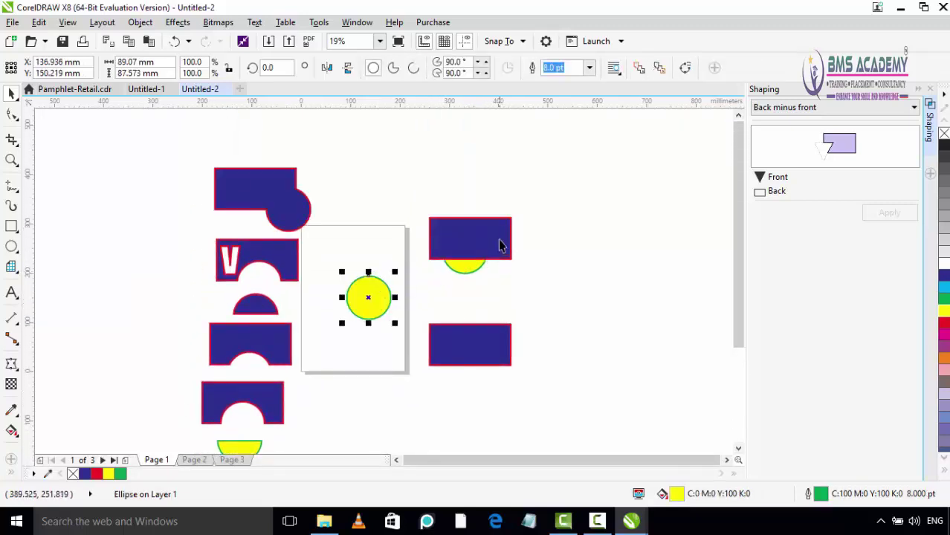
drag(480, 246, 370, 261)
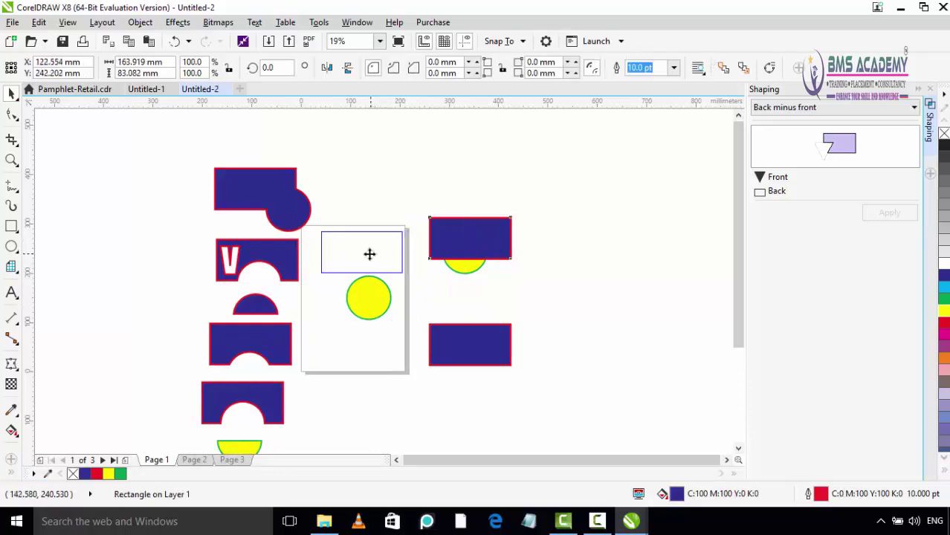
drag(380, 306, 361, 308)
click(375, 195)
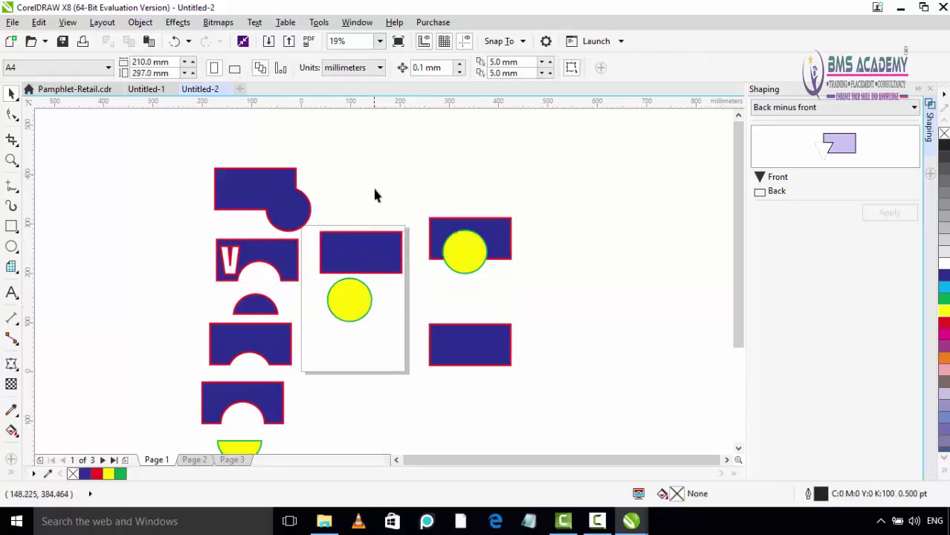
Step: Type a large letter V above the right-hand rectangle-and-circle pair and choose a different font for it
click(11, 294)
click(445, 155)
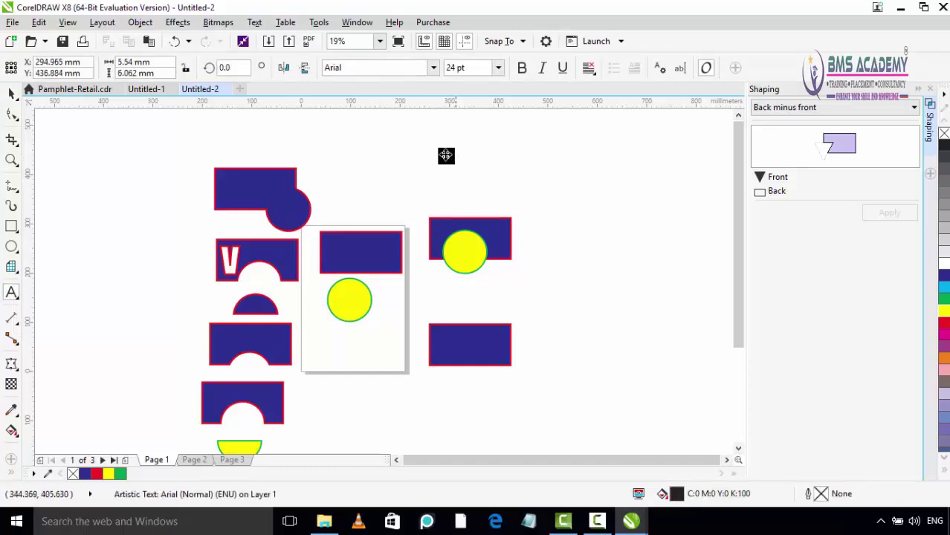
scroll(447, 155, up, 2)
text(V)
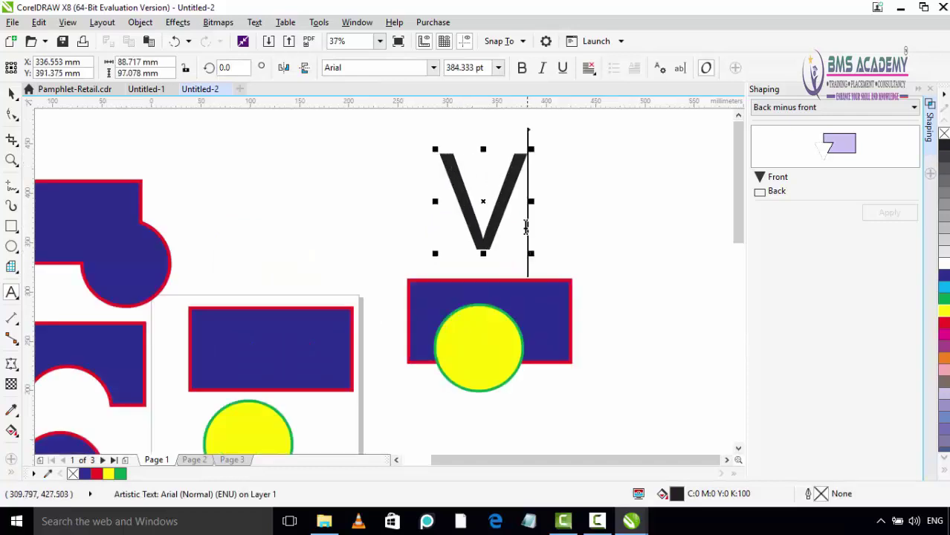
click(432, 67)
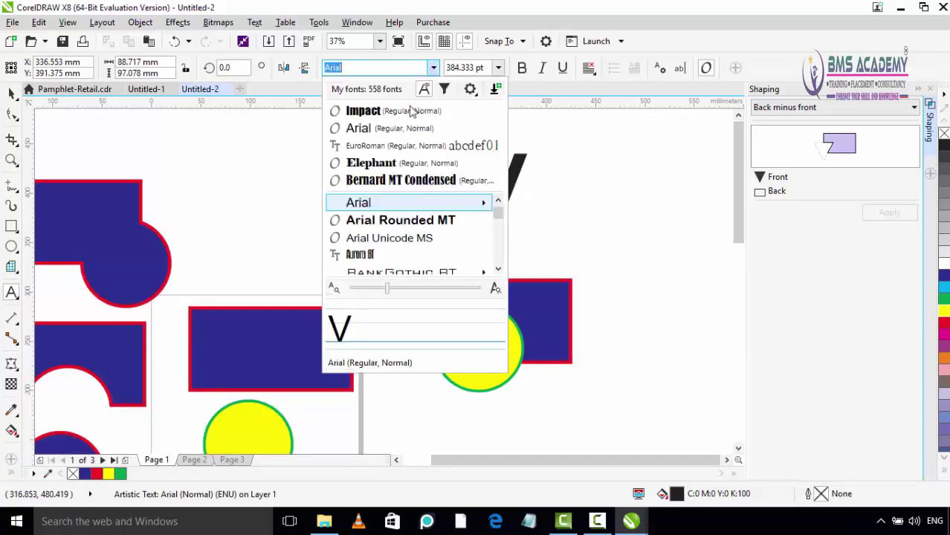
click(411, 109)
Step: Set the V in Impact and move it onto the page's yellow circle
drag(528, 173, 444, 172)
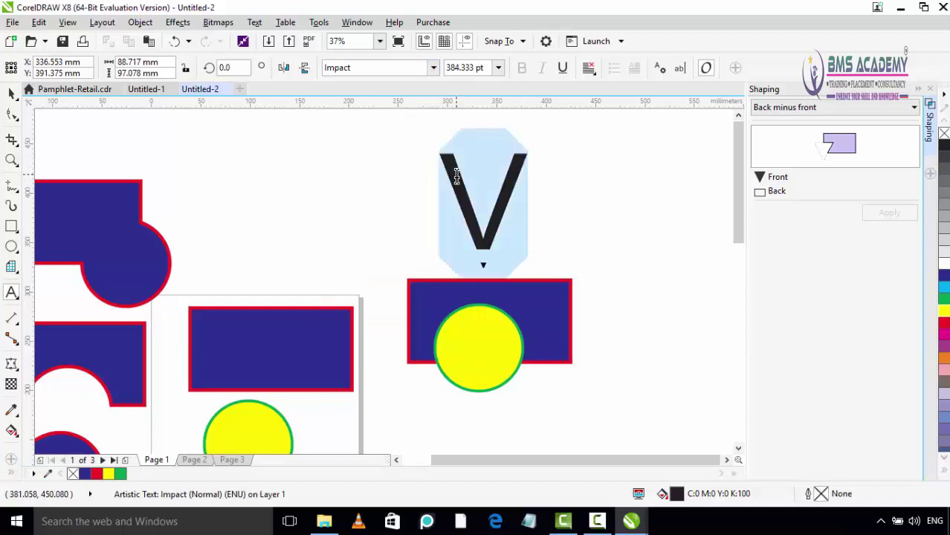
click(432, 69)
click(413, 110)
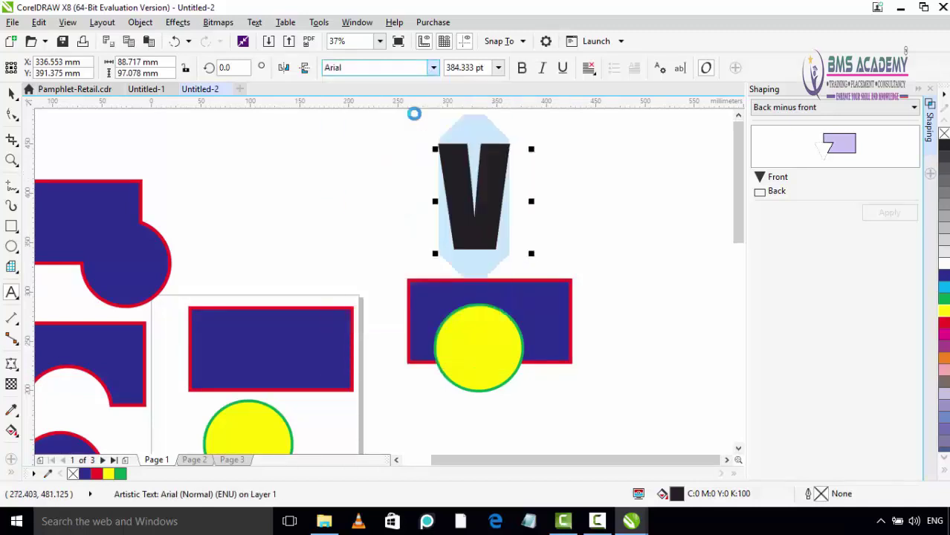
scroll(560, 220, down, 2)
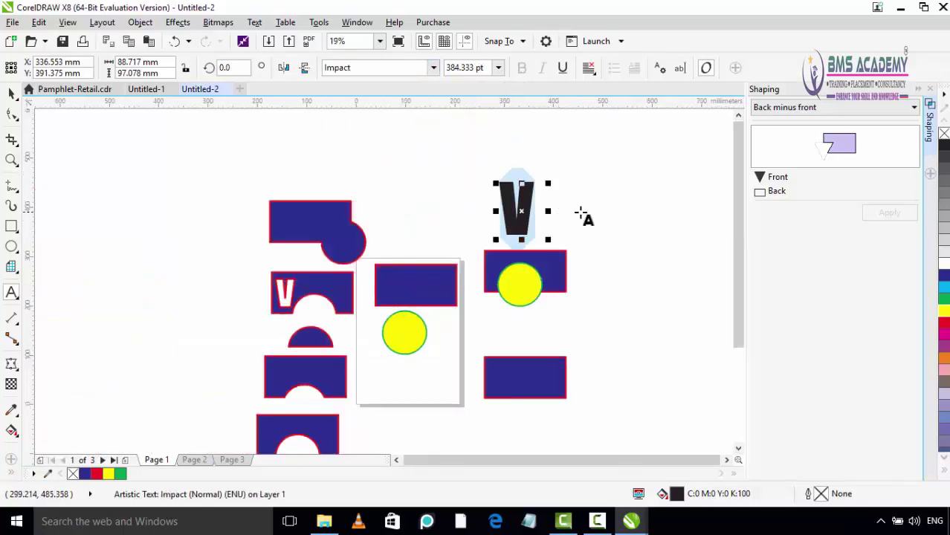
click(12, 93)
click(567, 185)
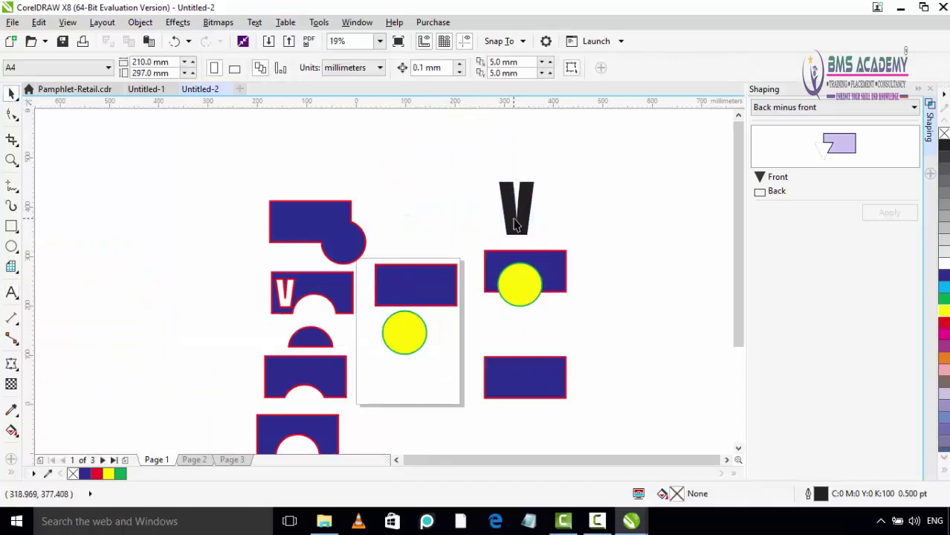
mouse_move(524, 225)
mouse_down()
mouse_move(416, 359)
mouse_move(416, 379)
mouse_up()
click(433, 339)
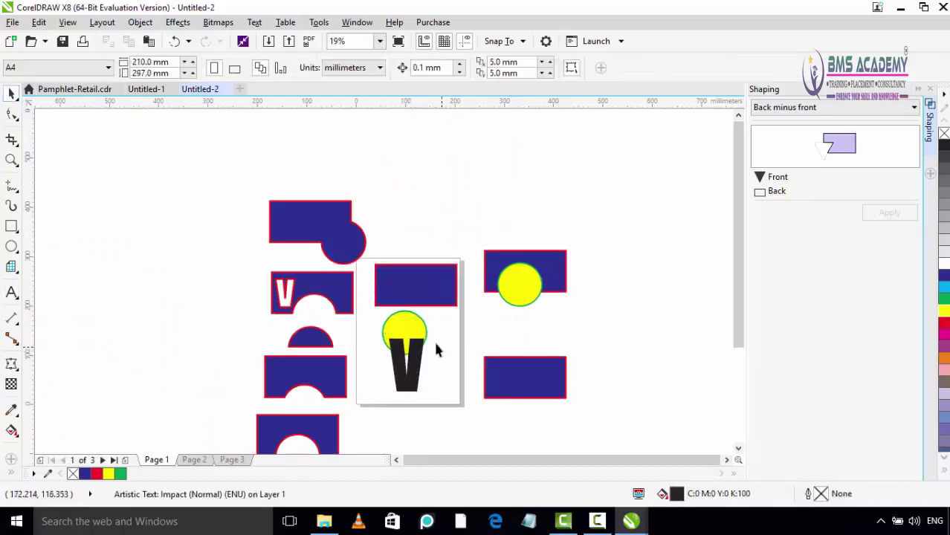
Step: Enlarge the yellow circle to 155.4% so the V sits centred inside it
click(422, 355)
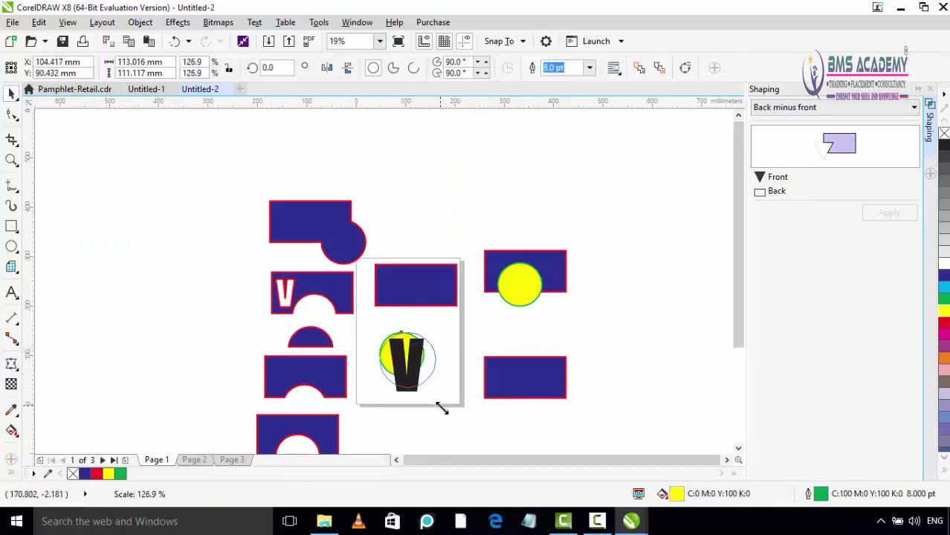
drag(428, 381, 449, 423)
drag(428, 376, 449, 375)
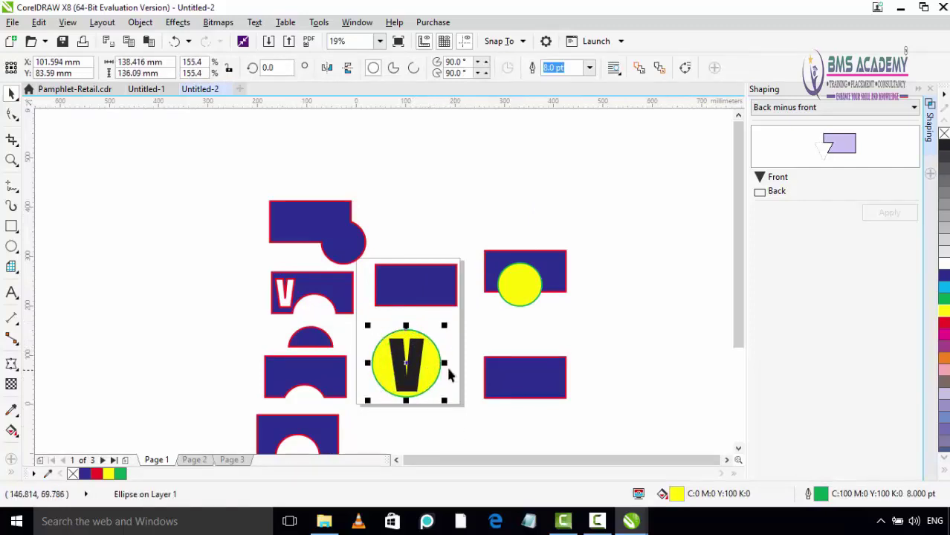
scroll(434, 308, down, 2)
scroll(427, 240, up, 2)
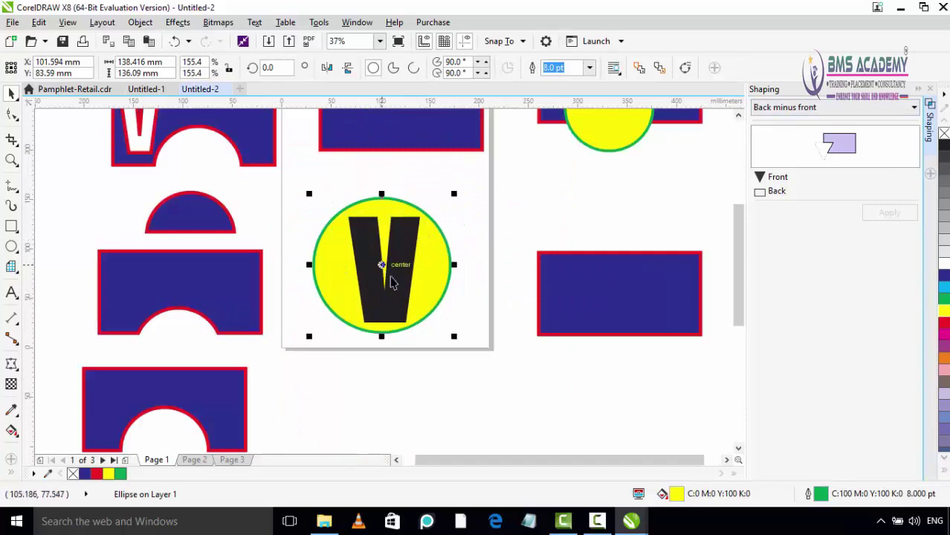
Step: Apply Front minus back to the V and circle, then dismiss the Nothing changed message
click(838, 109)
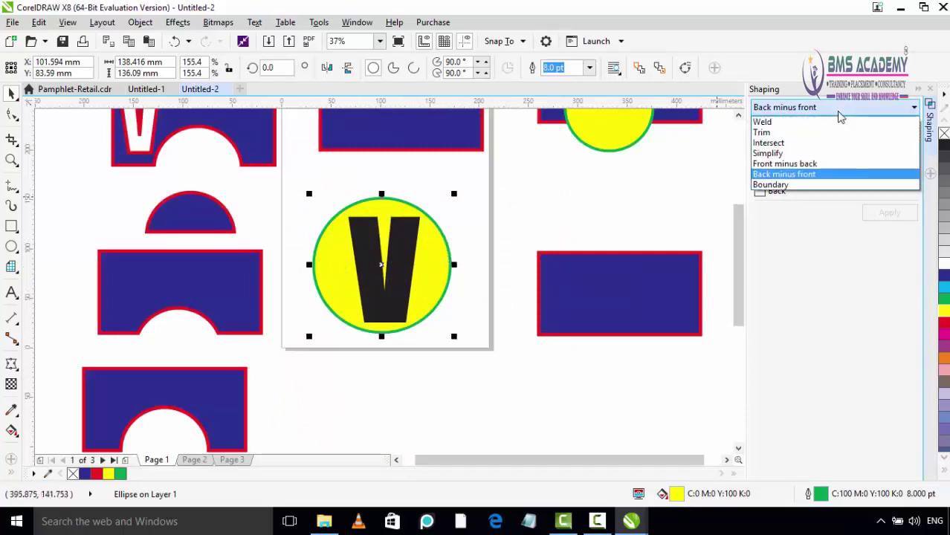
click(794, 165)
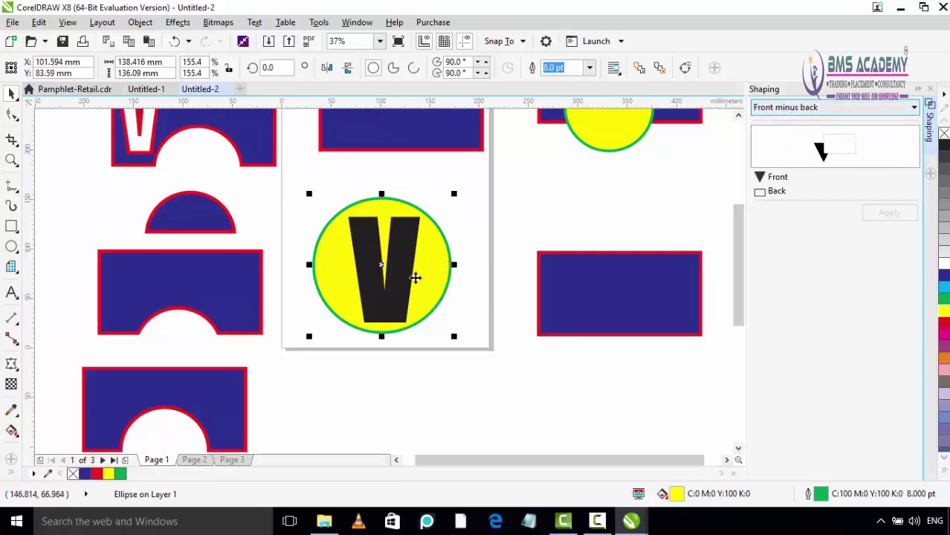
click(527, 239)
click(412, 263)
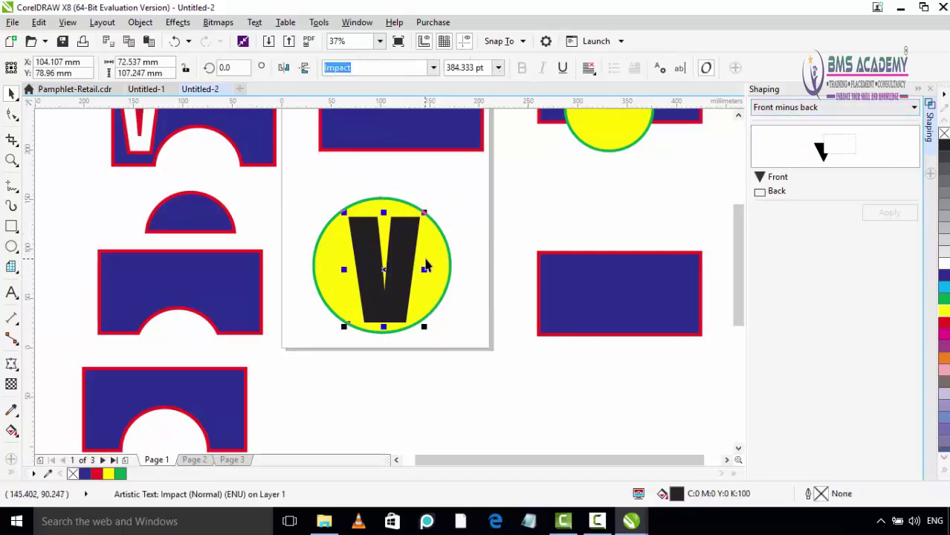
shift+click(451, 271)
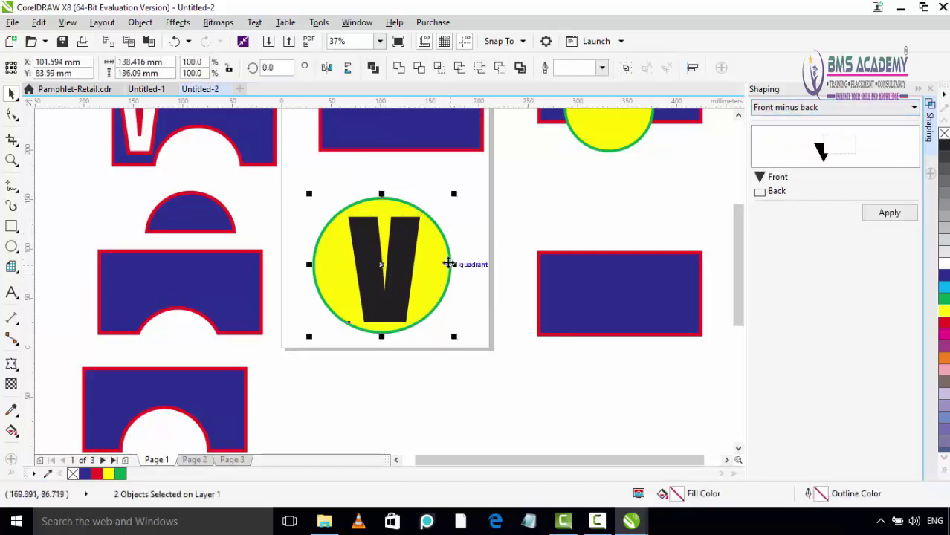
click(889, 213)
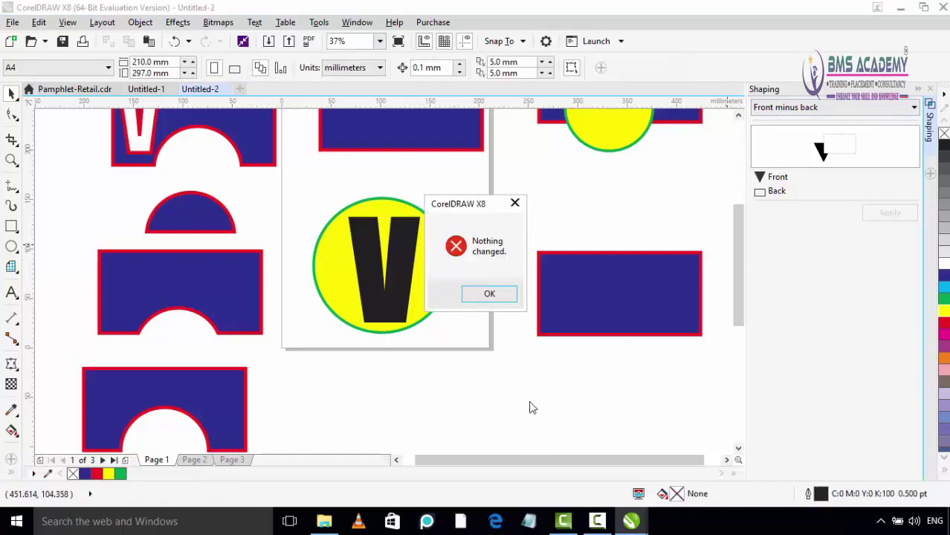
click(502, 297)
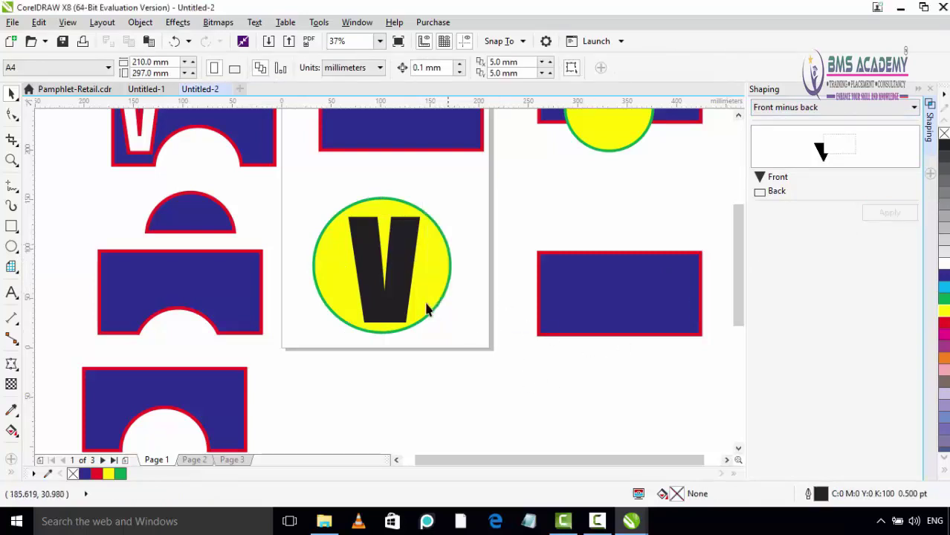
Step: Select the V and circle and apply Back minus front to cut a V-shaped hole through the circle
click(430, 296)
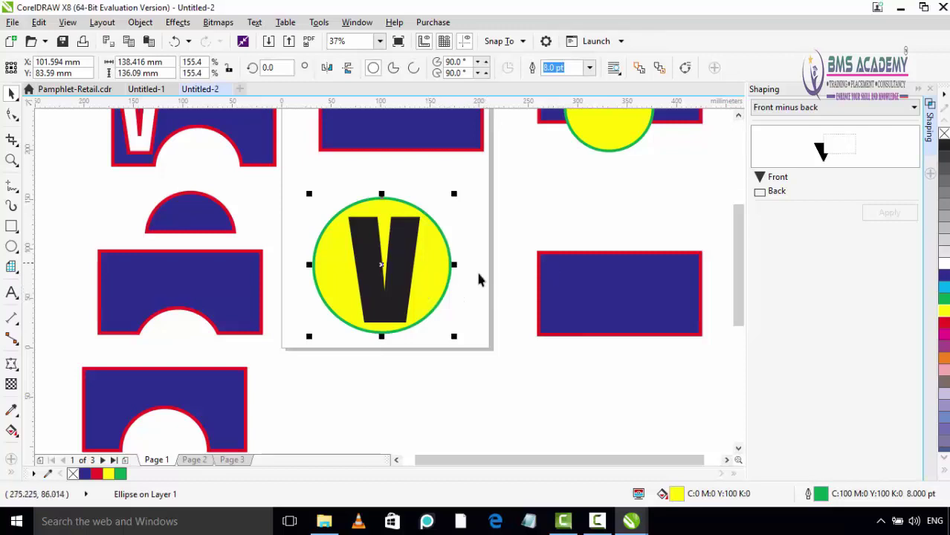
click(491, 312)
click(405, 295)
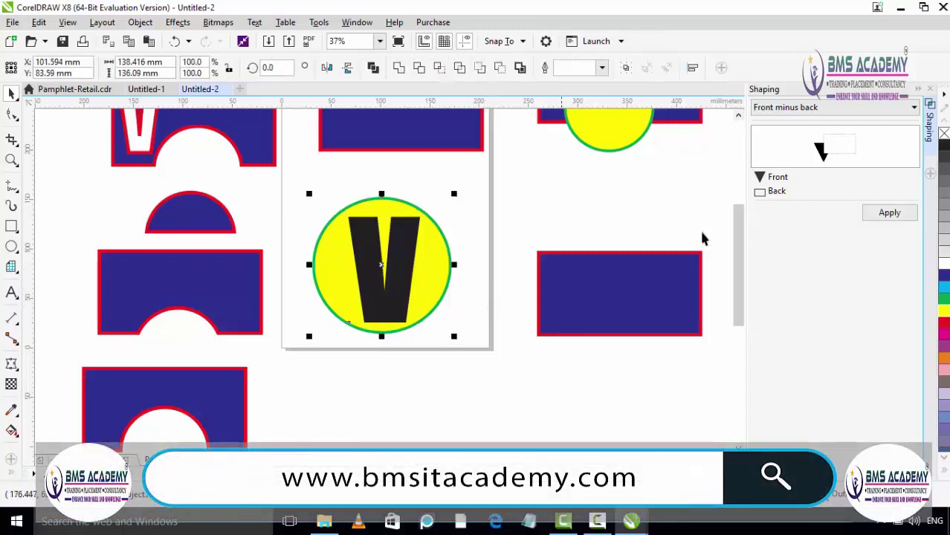
click(453, 324)
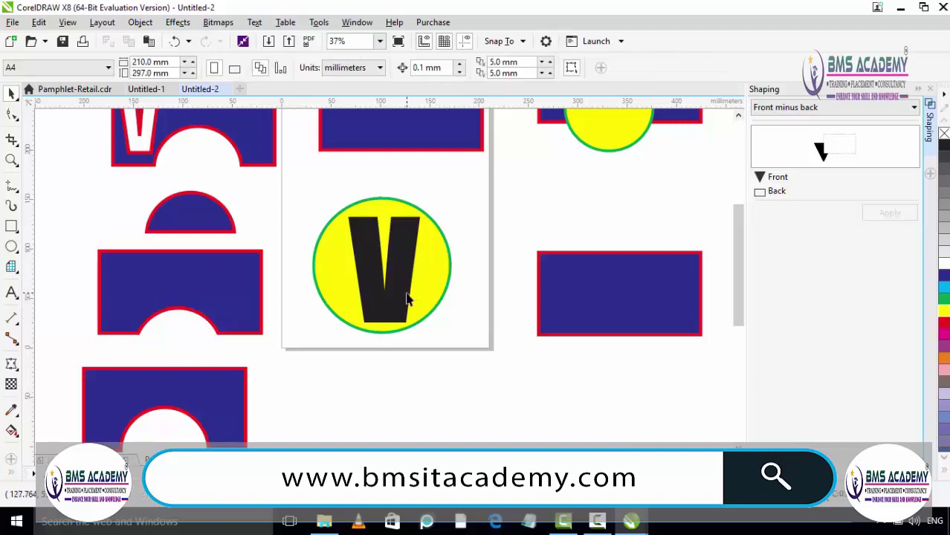
click(407, 299)
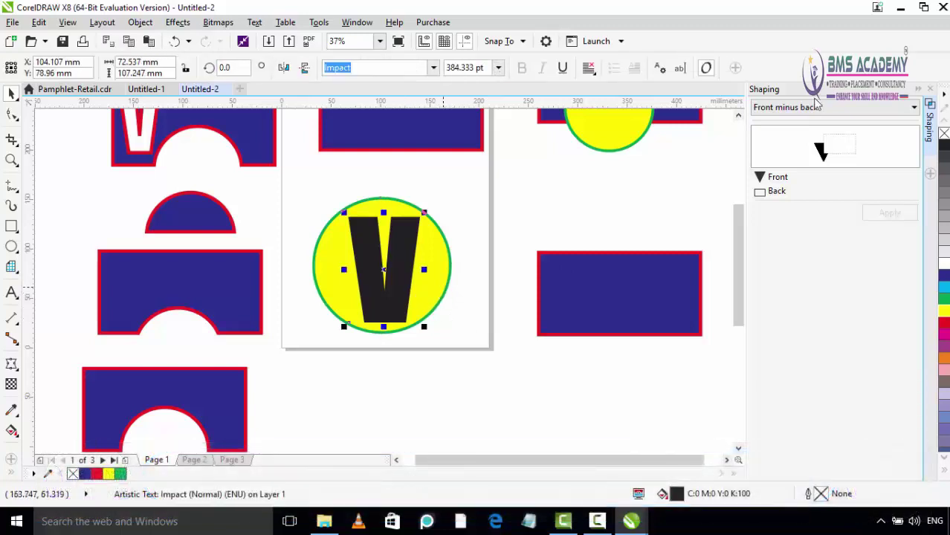
click(818, 107)
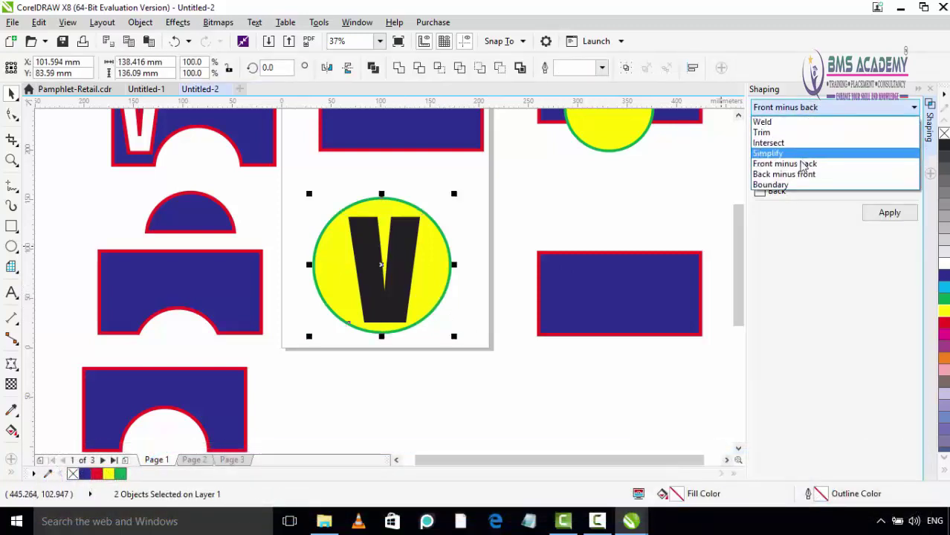
click(816, 174)
click(870, 218)
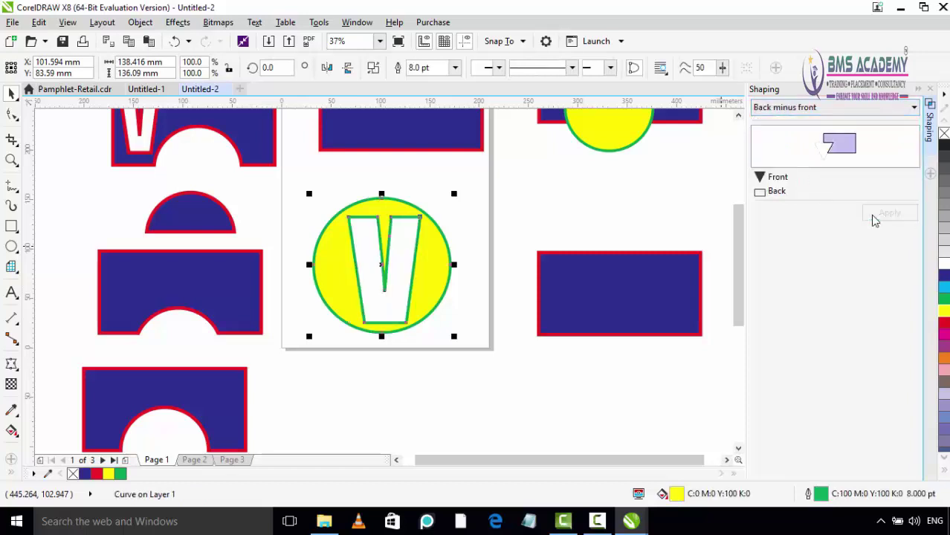
click(565, 224)
Step: Nudge the V-cut yellow circle slightly higher and to the right, leaving the Shaping operation unchanged
mouse_move(427, 274)
mouse_down()
mouse_move(530, 235)
mouse_move(425, 279)
mouse_up()
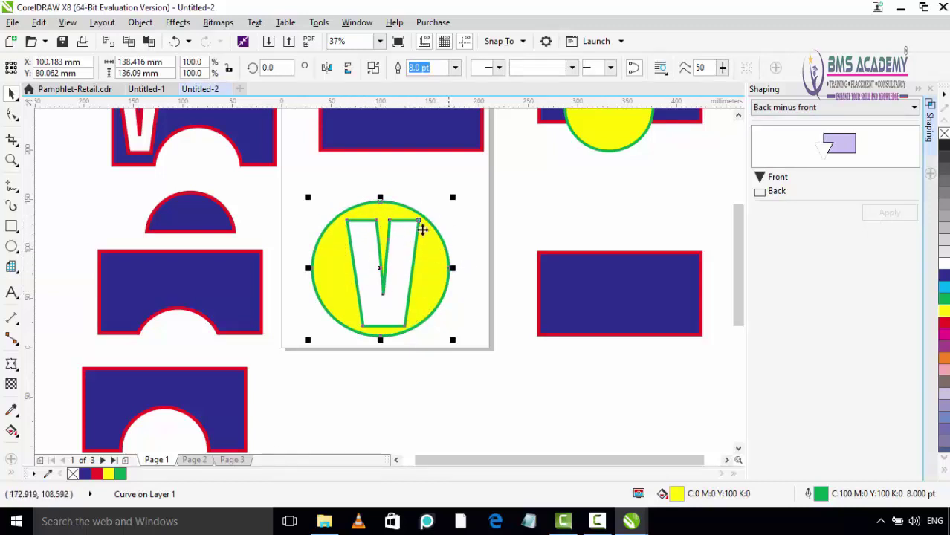
click(775, 107)
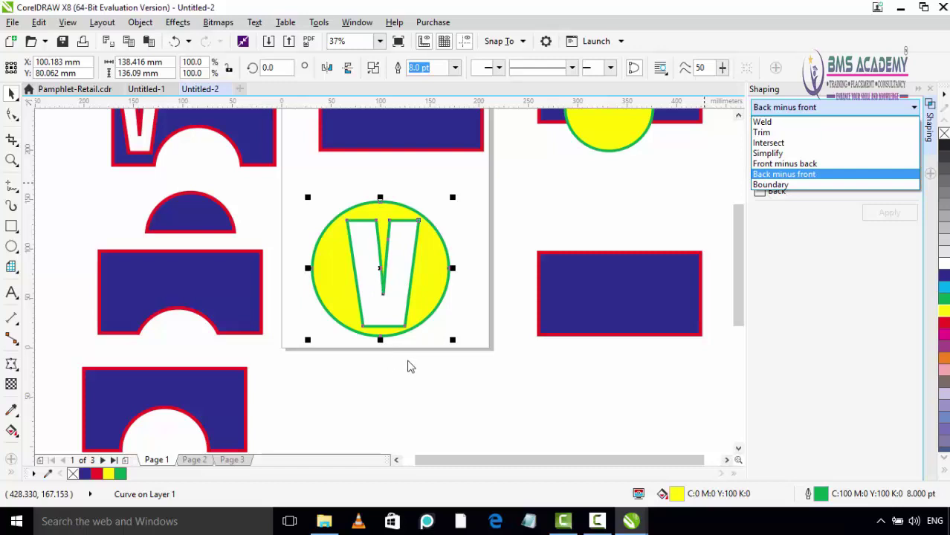
click(429, 287)
click(513, 212)
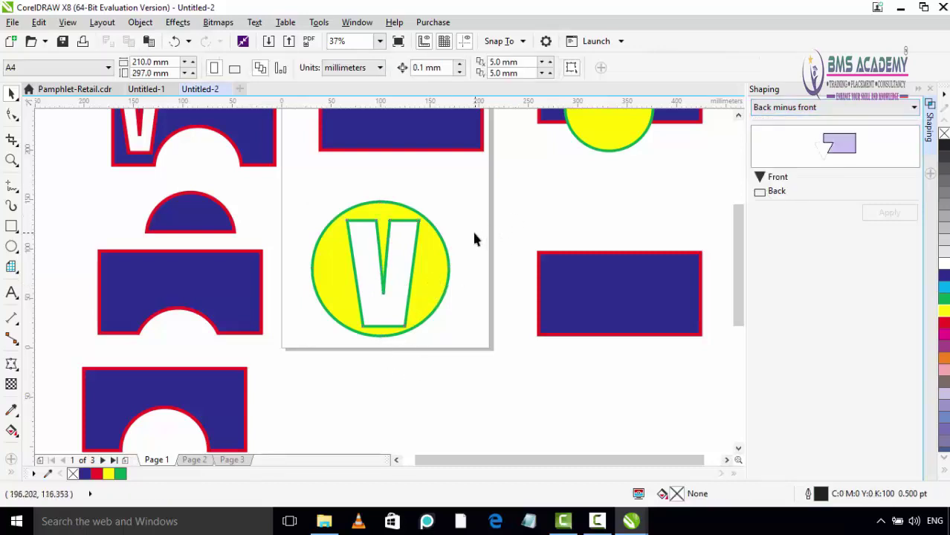
key(ctrl+z)
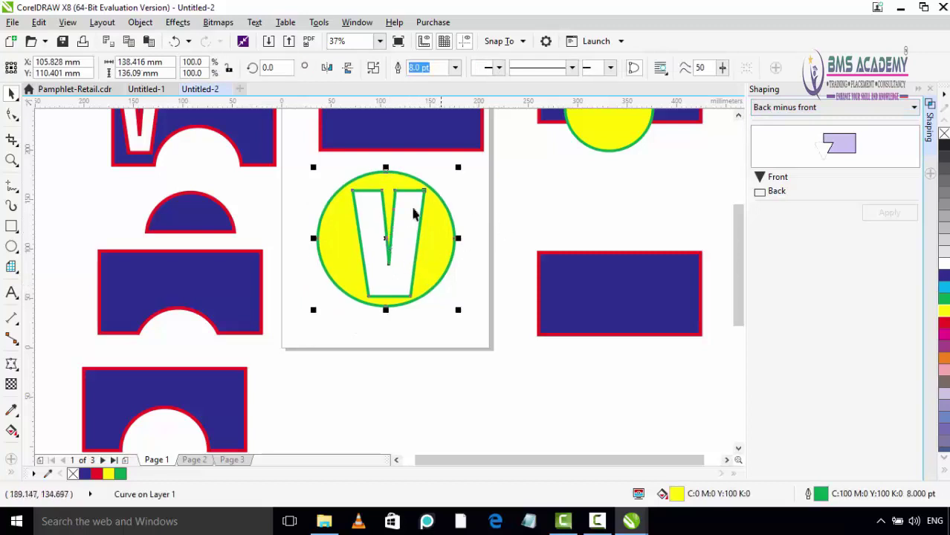
click(772, 111)
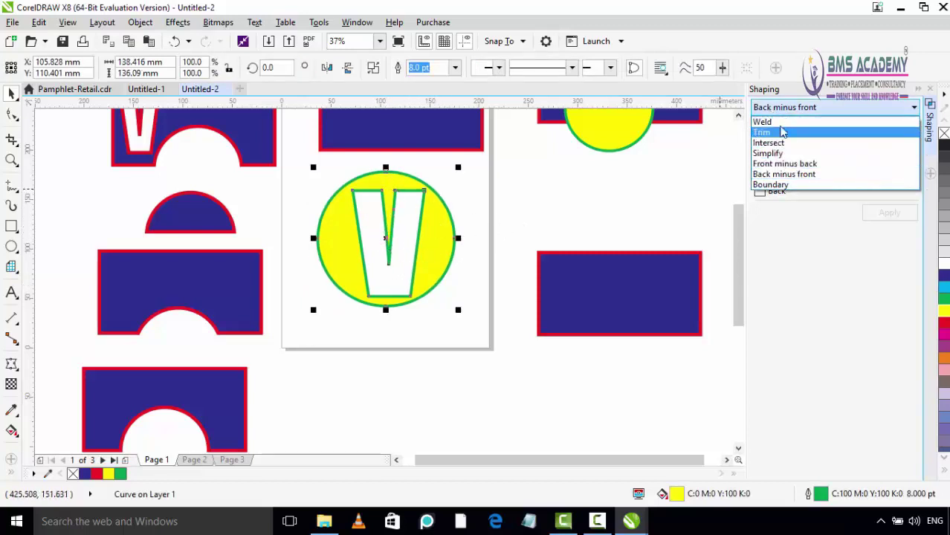
click(581, 206)
scroll(581, 207, down, 2)
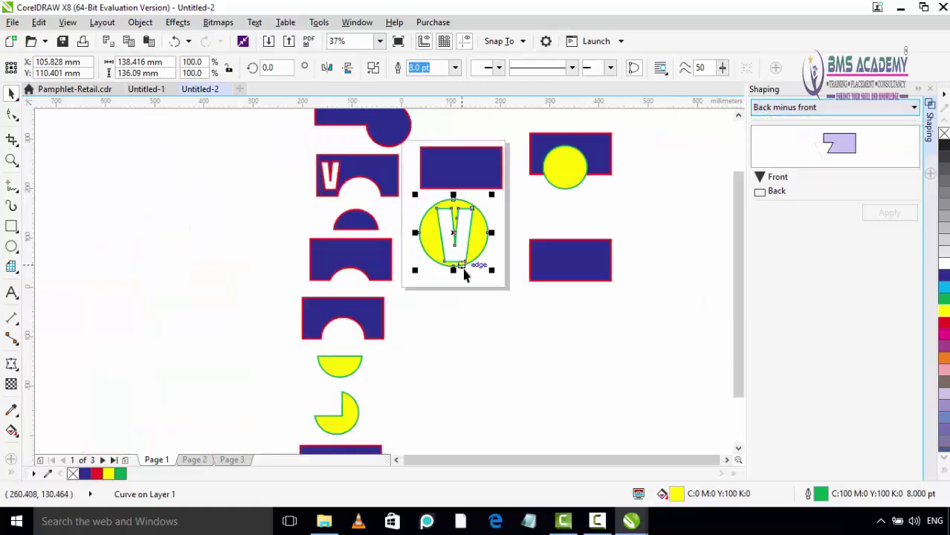